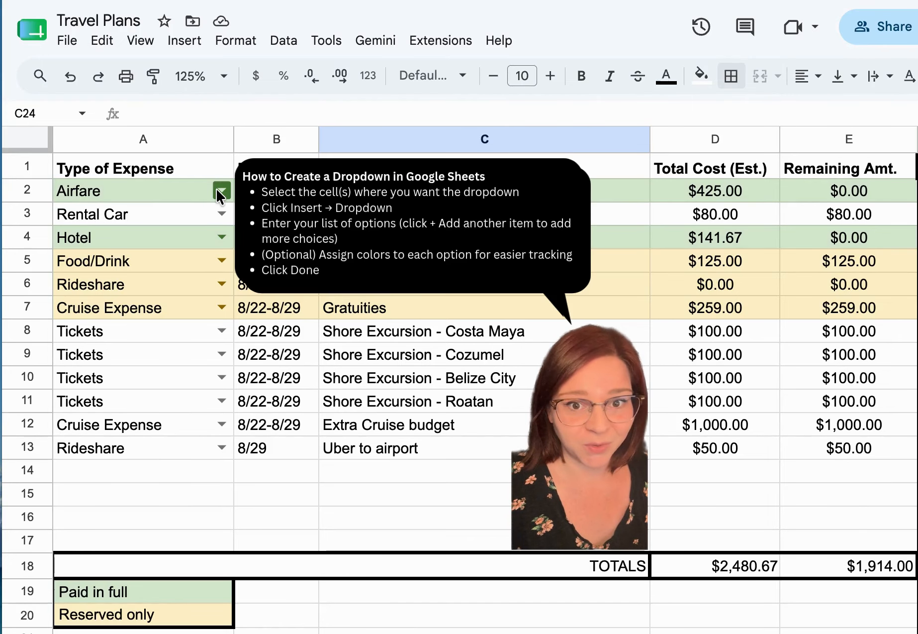
Examine the Type of Expense options, the airfare row's entries in each column, and the Paid in full and Reserved only colour key.
click(219, 192)
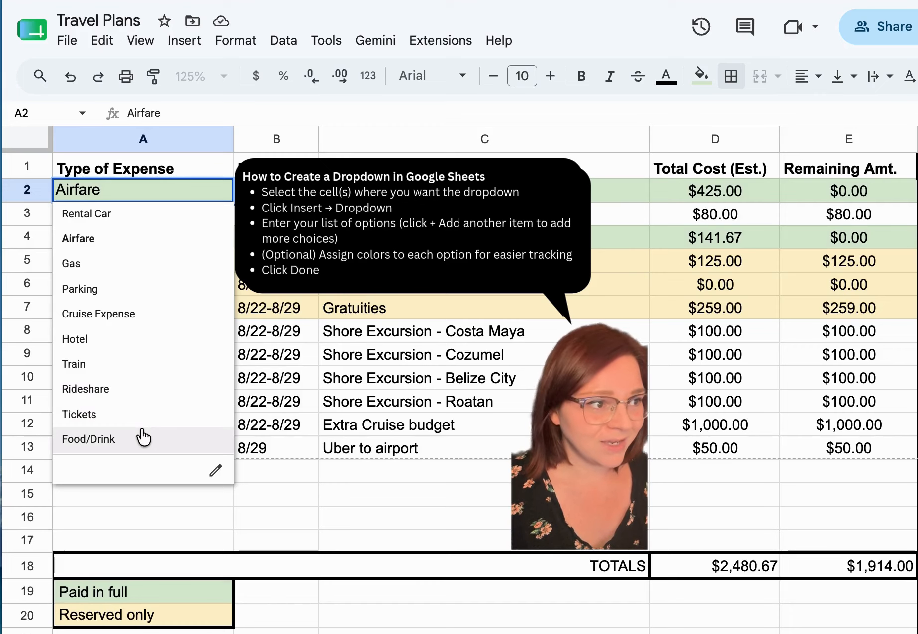
click(299, 195)
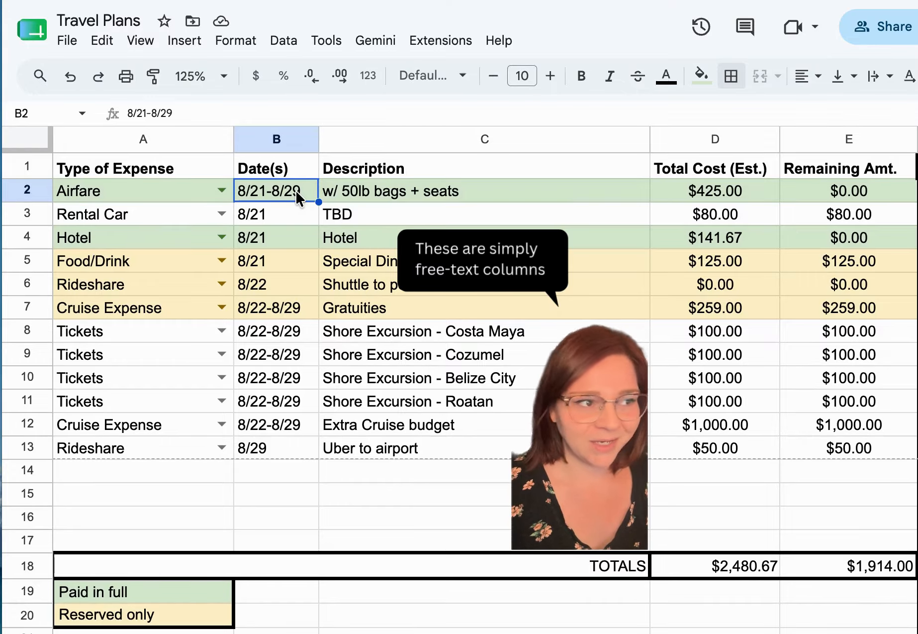
click(385, 196)
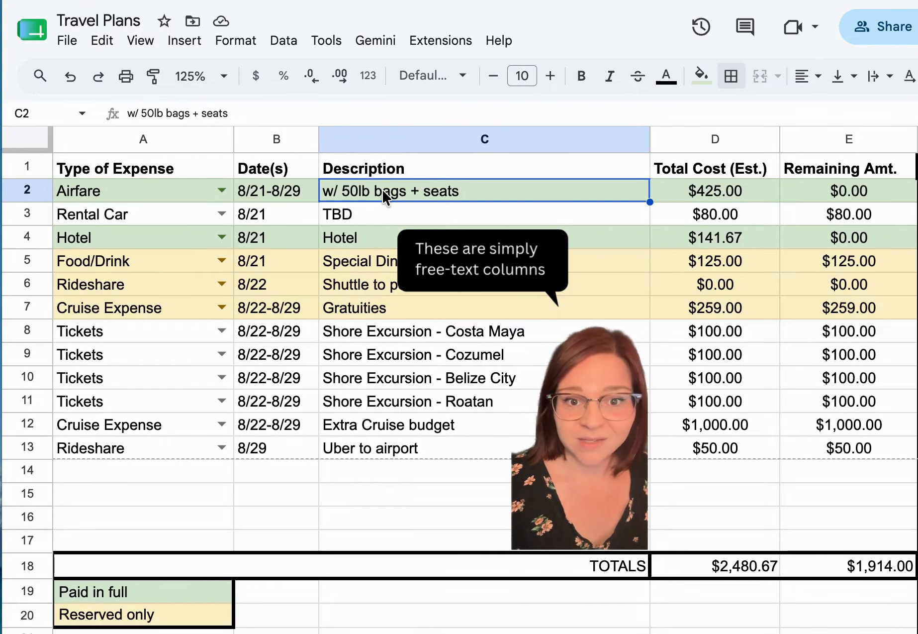
click(670, 197)
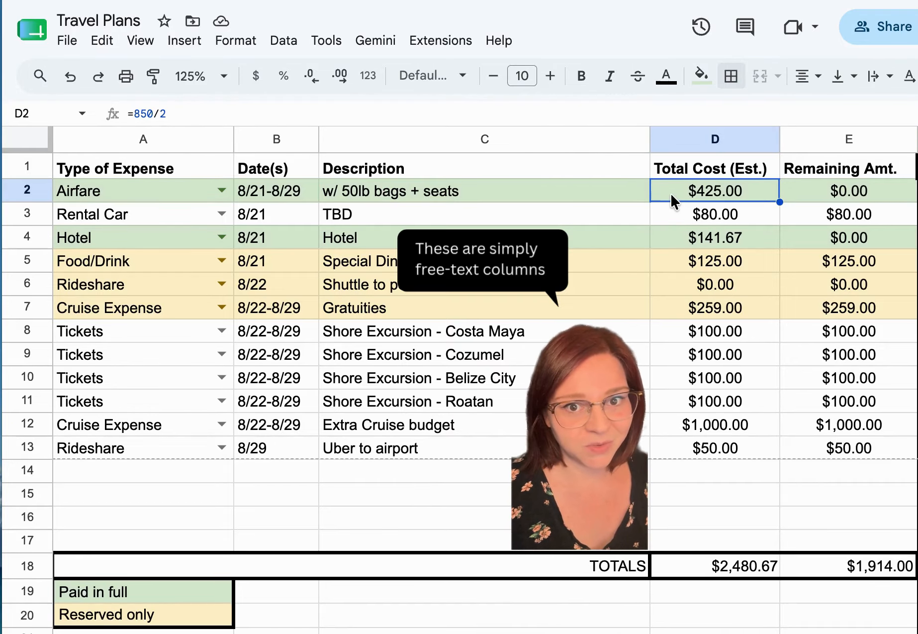
click(823, 194)
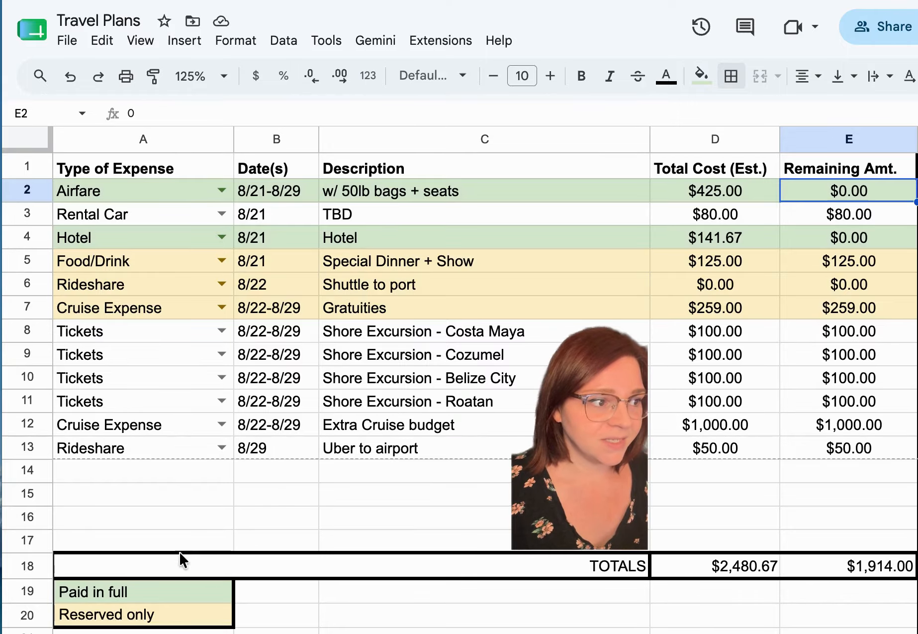
click(142, 593)
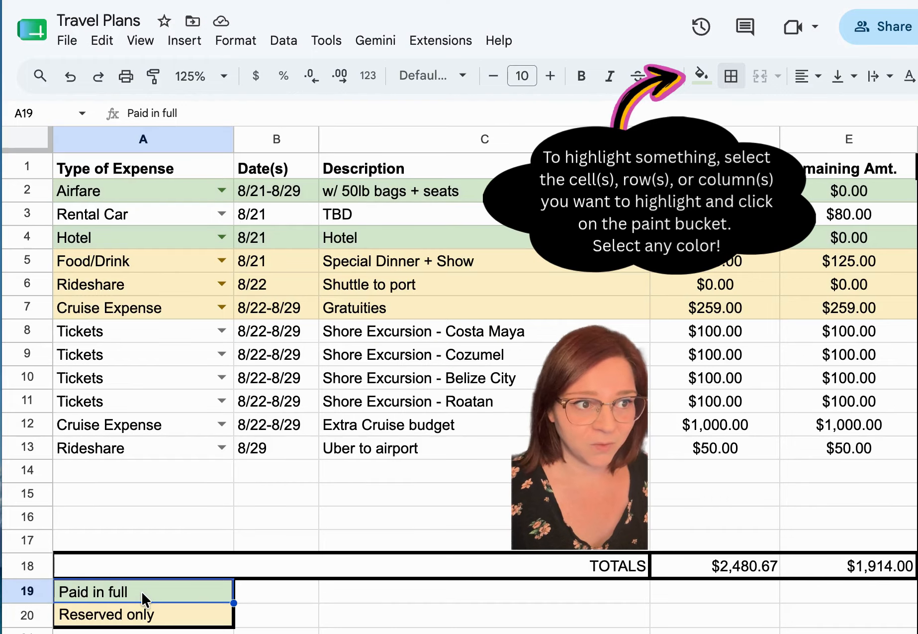
click(137, 614)
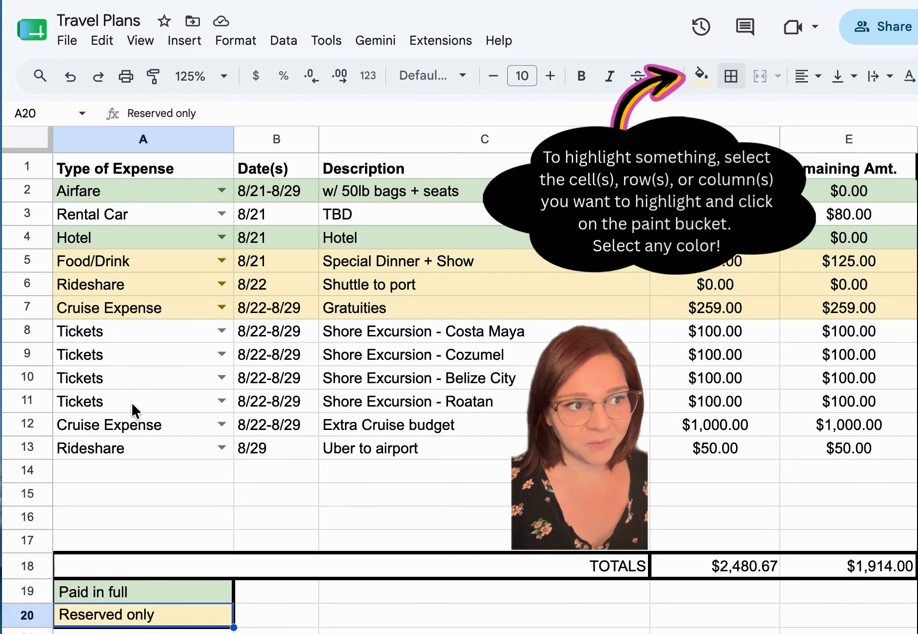
drag(171, 384, 729, 482)
click(572, 494)
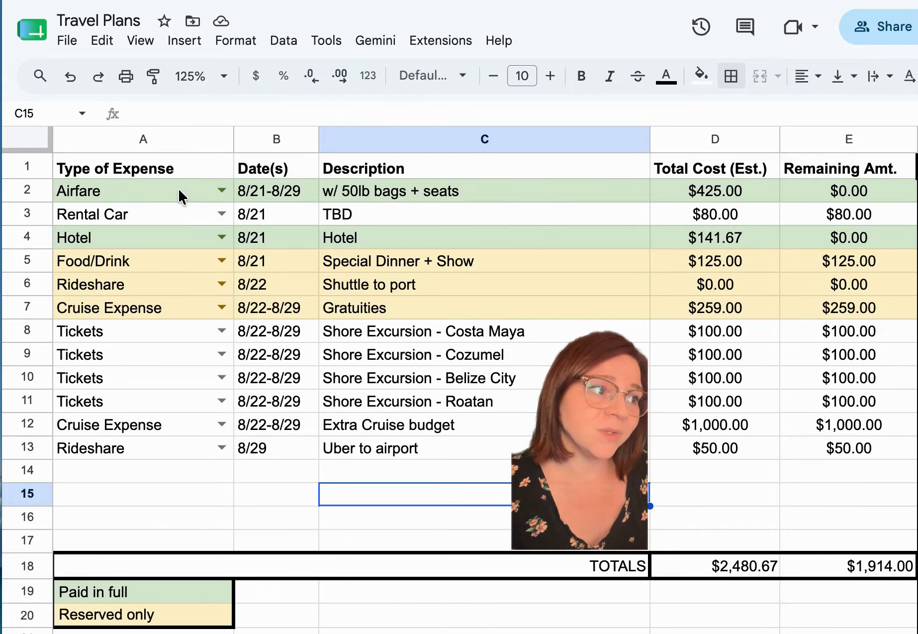
Review the airfare, rental car, hotel, special dinner and port shuttle rows with their total costs and remaining amounts.
drag(178, 187, 853, 198)
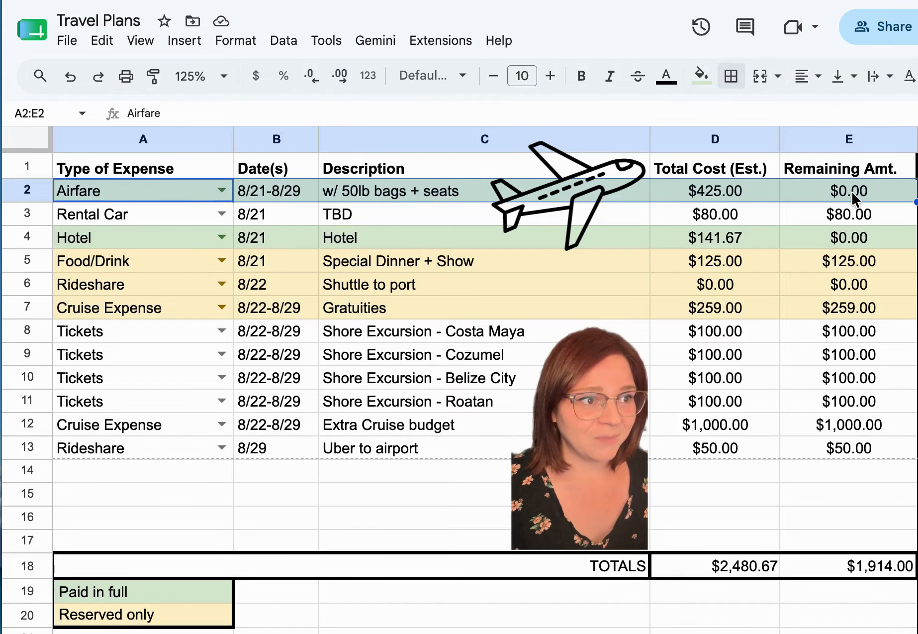
click(771, 199)
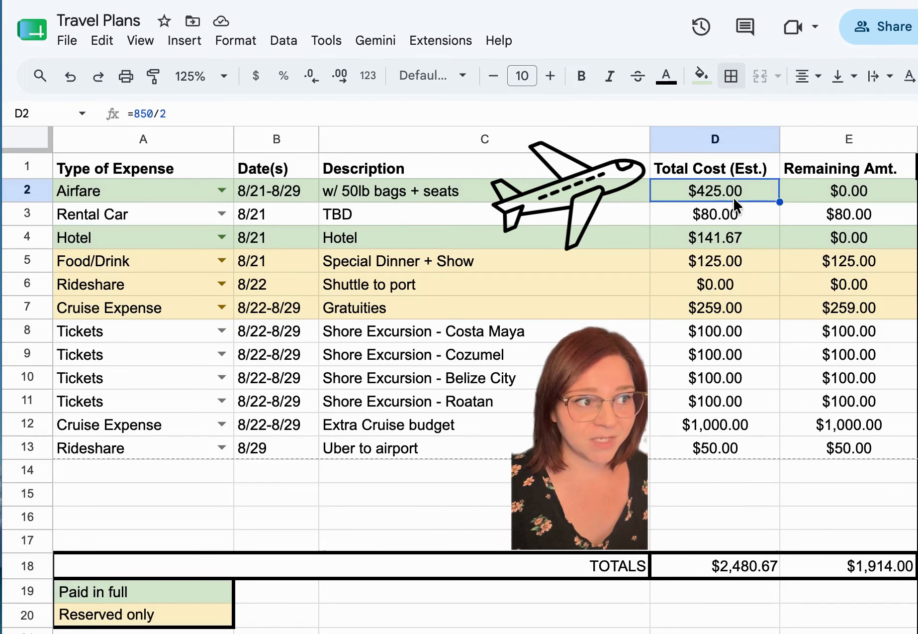
click(795, 187)
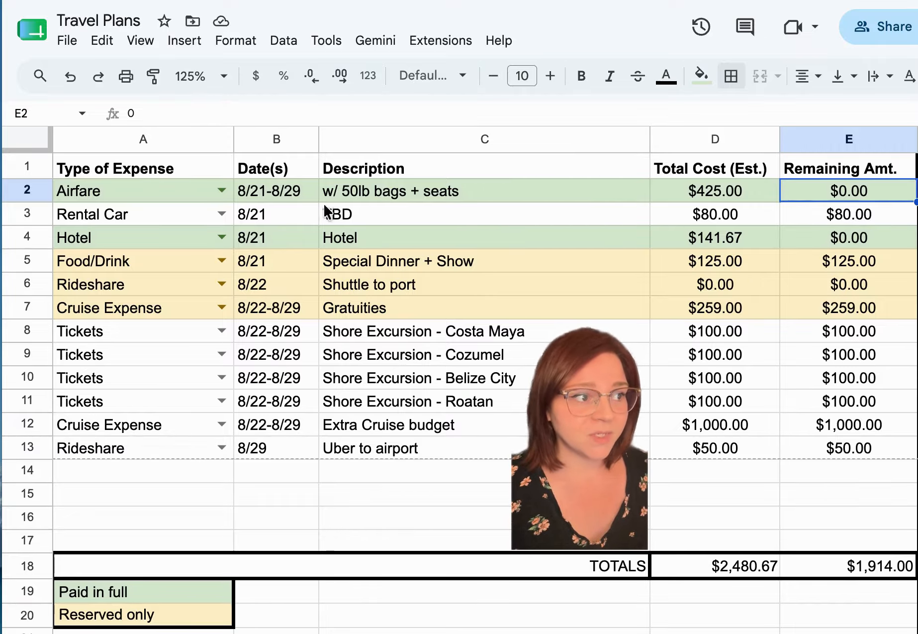
click(182, 210)
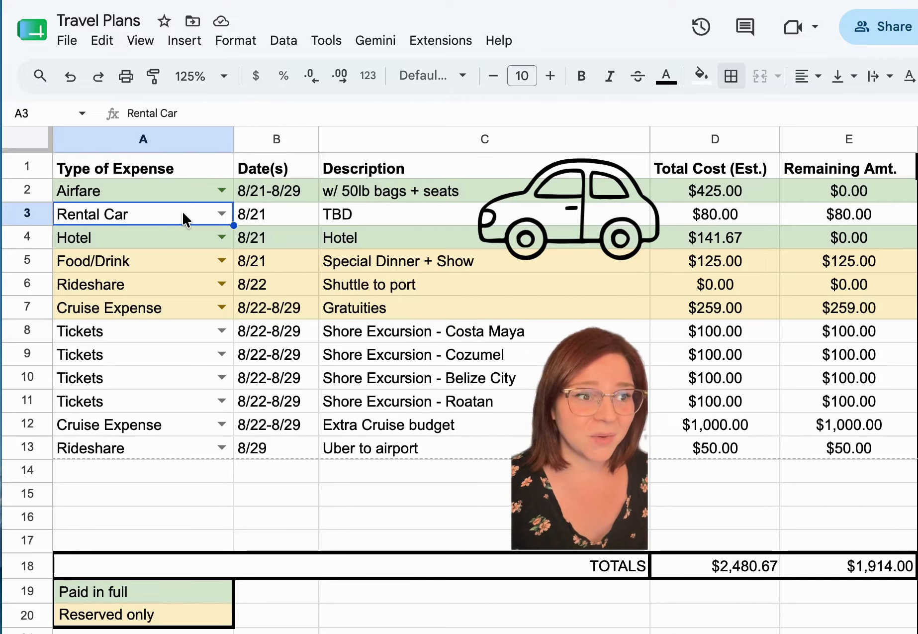
click(677, 213)
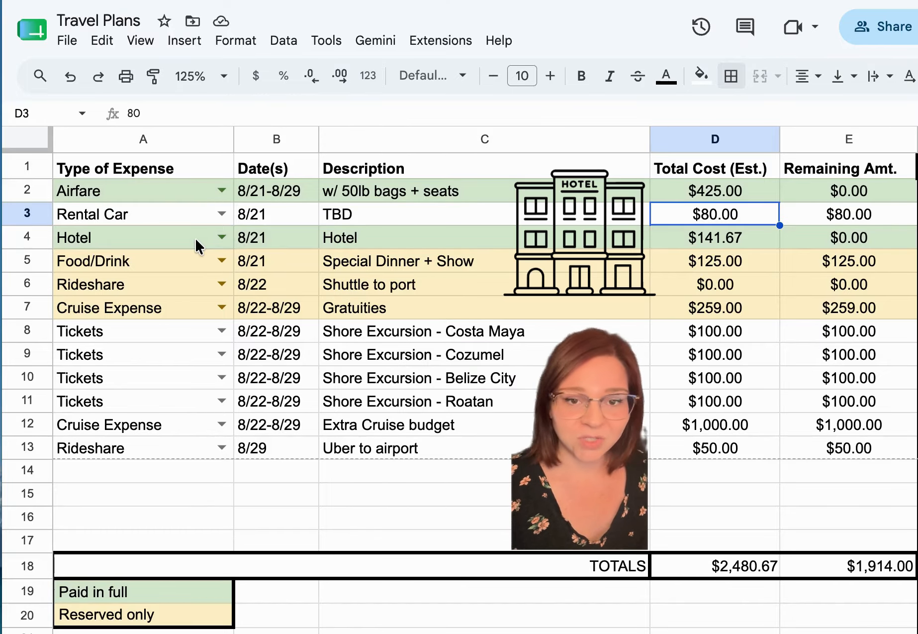
drag(195, 237, 851, 238)
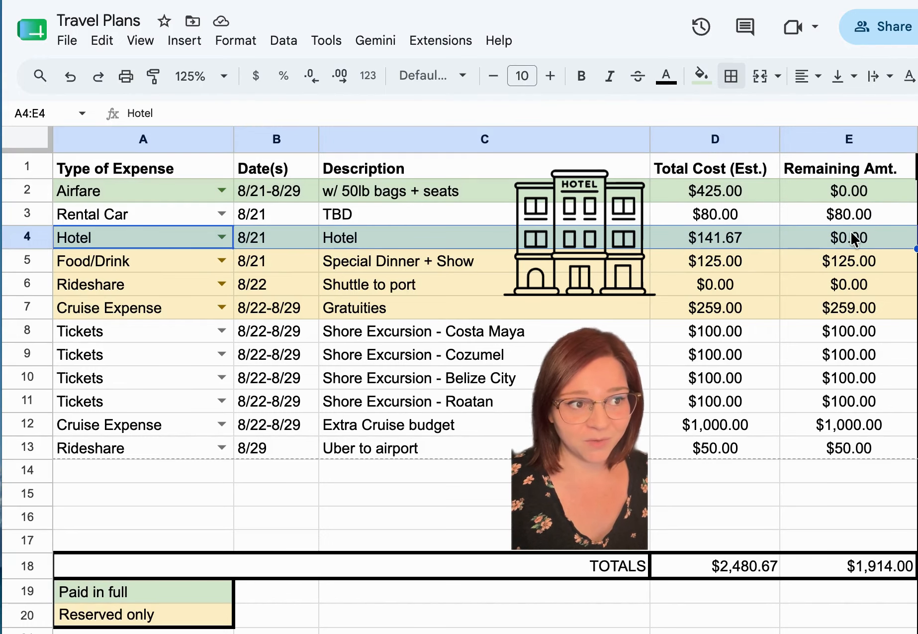
click(160, 262)
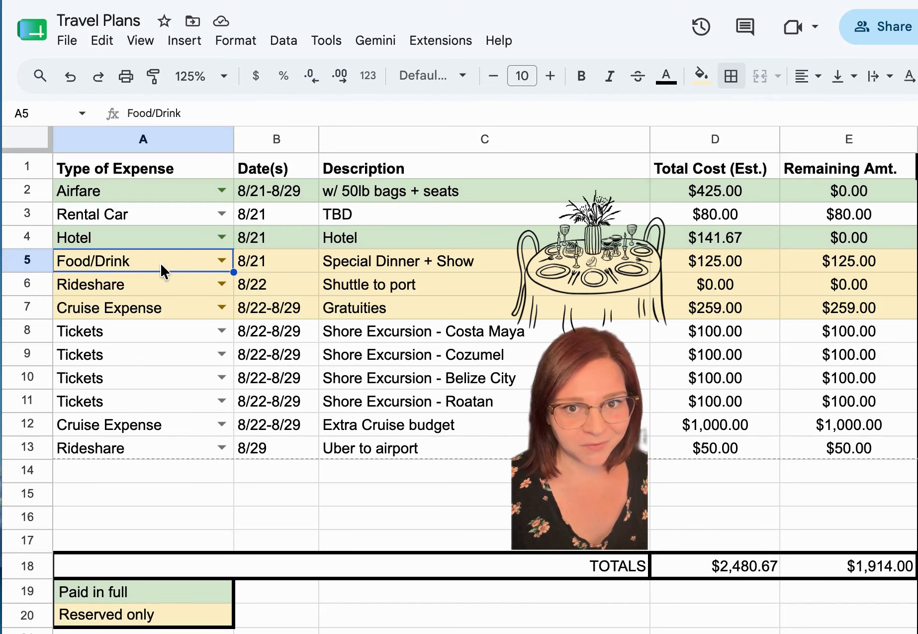
click(667, 260)
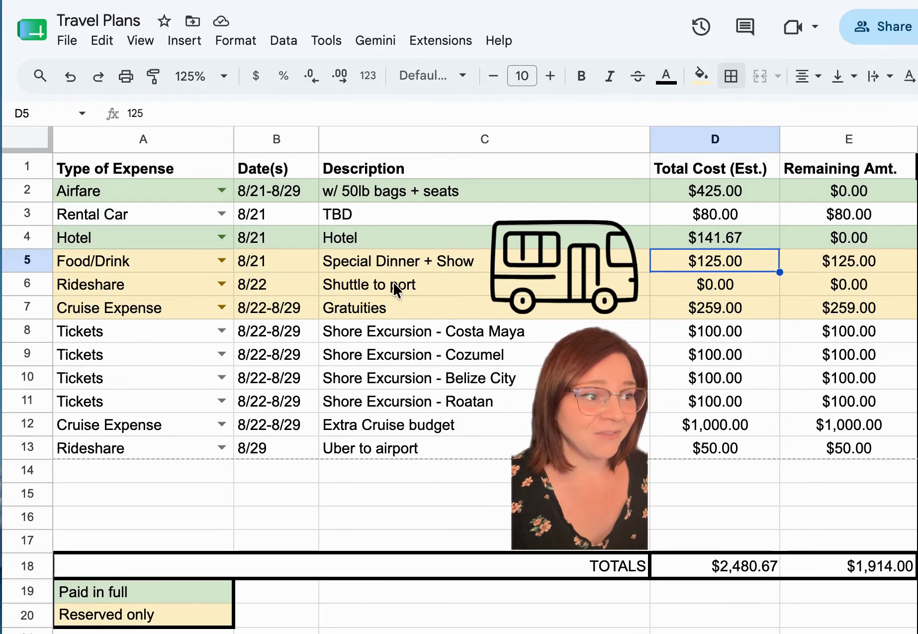
click(461, 286)
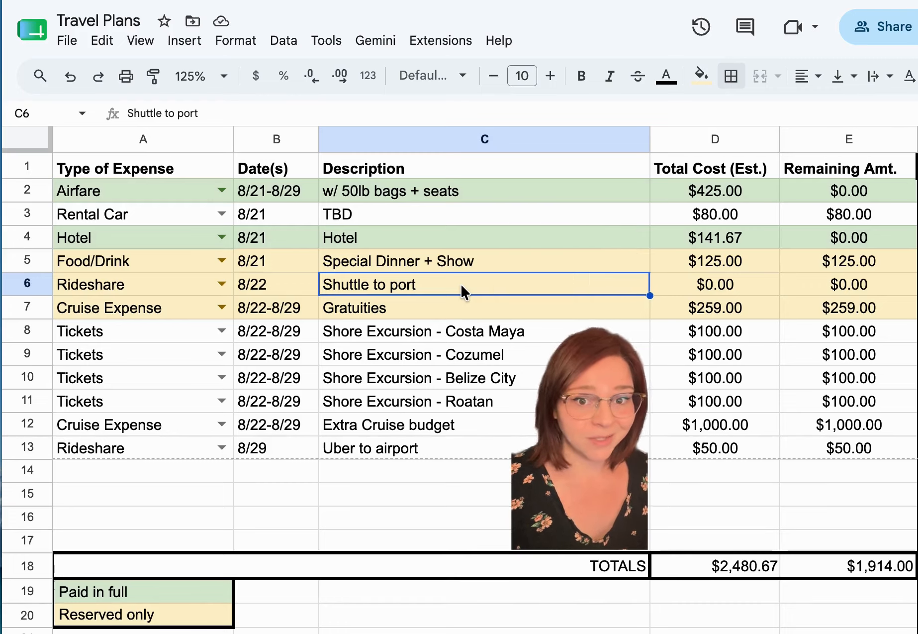
Change the expense type of the four shore excursion rows, A8 to A11, to Cruise Expense.
click(222, 330)
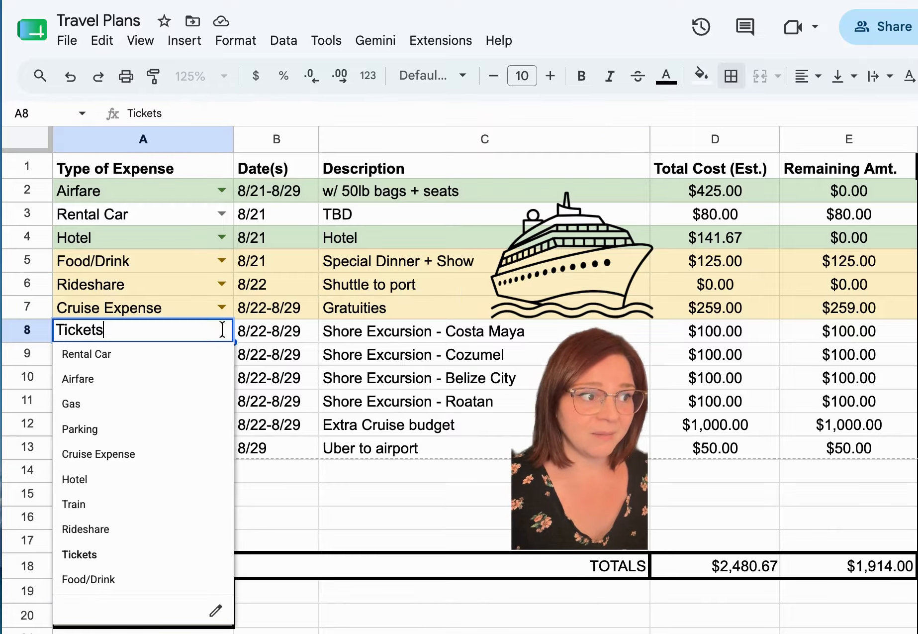
click(167, 450)
click(221, 354)
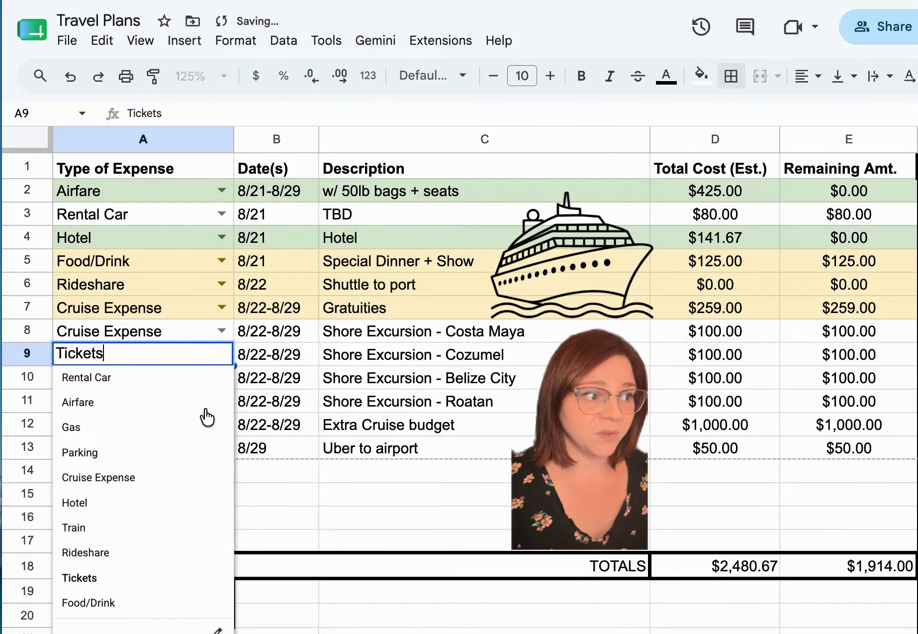
click(185, 475)
click(219, 379)
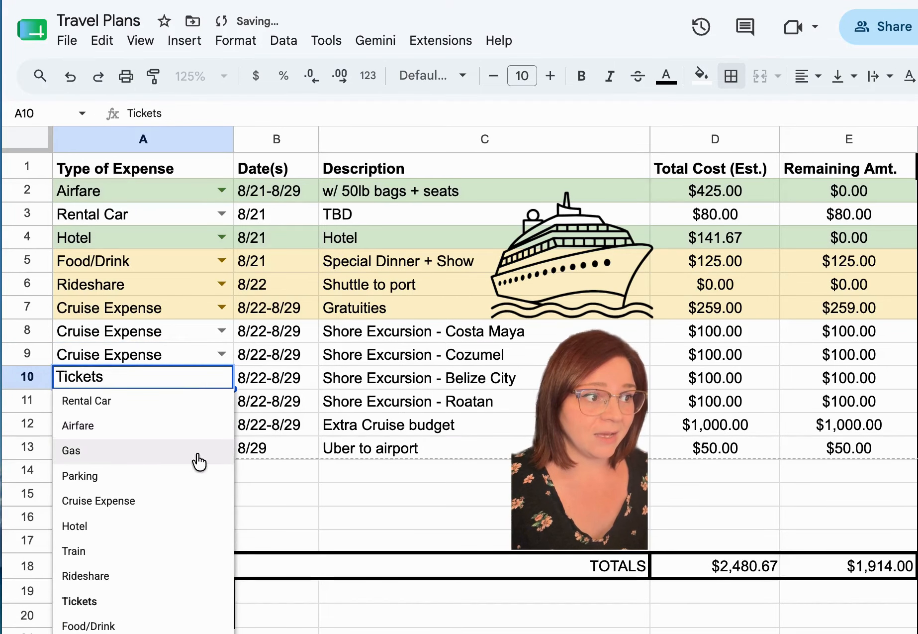
click(181, 500)
click(219, 401)
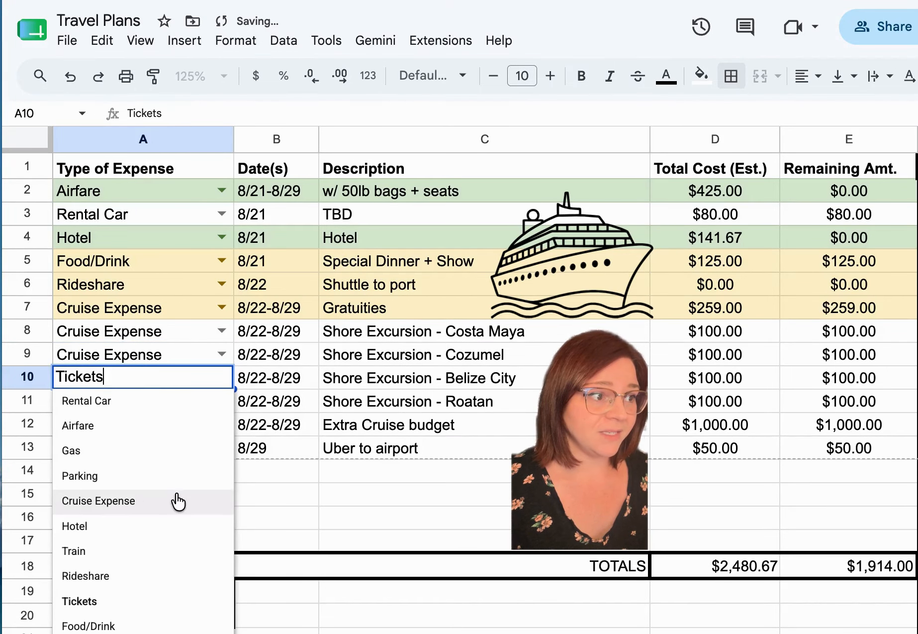
click(181, 497)
click(219, 401)
click(139, 524)
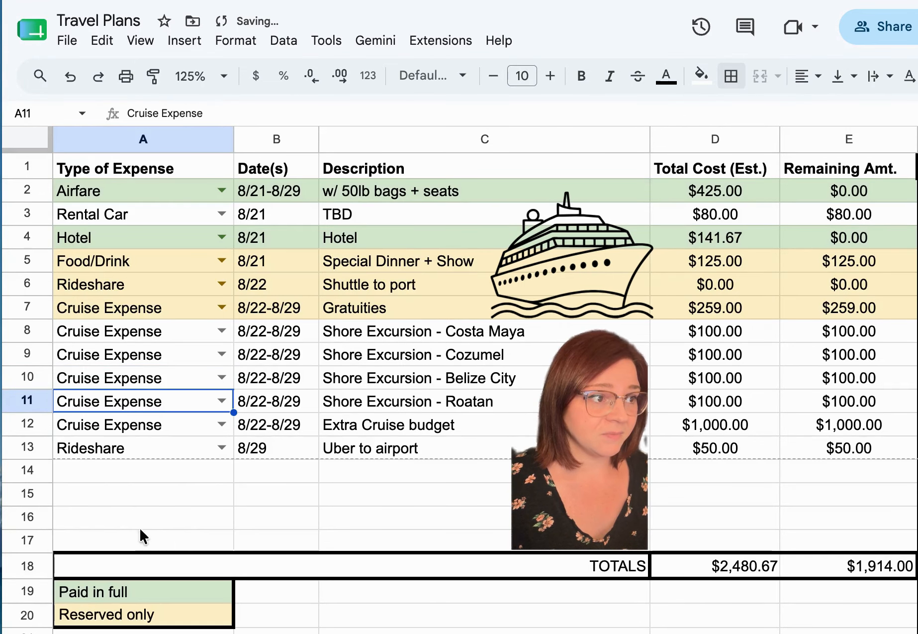
Enter the formula =18.5*2*7 as the total cost of the Gratuities row in D7.
drag(185, 309, 800, 308)
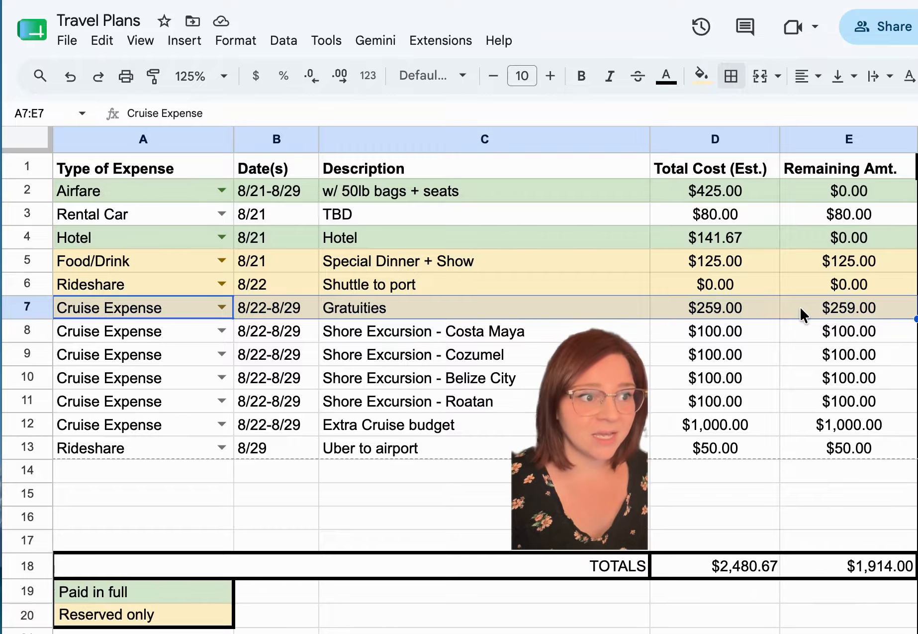
click(769, 305)
text(=18.5*2*7)
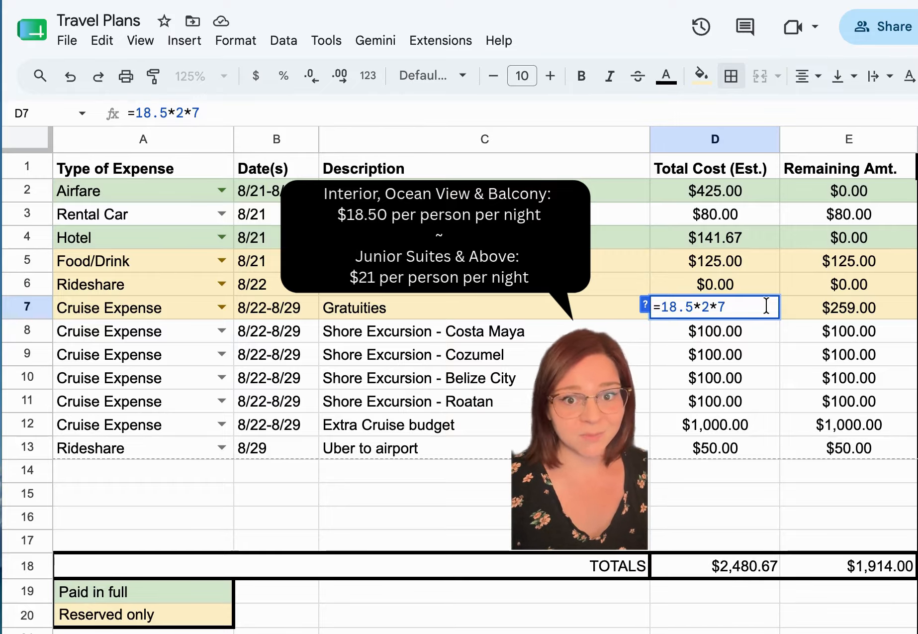
key(Return)
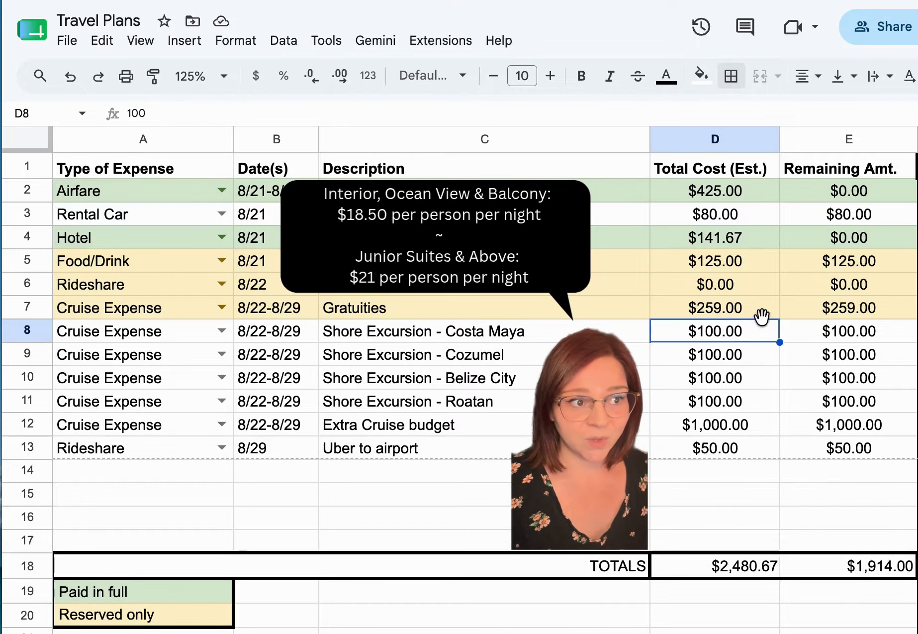
click(761, 312)
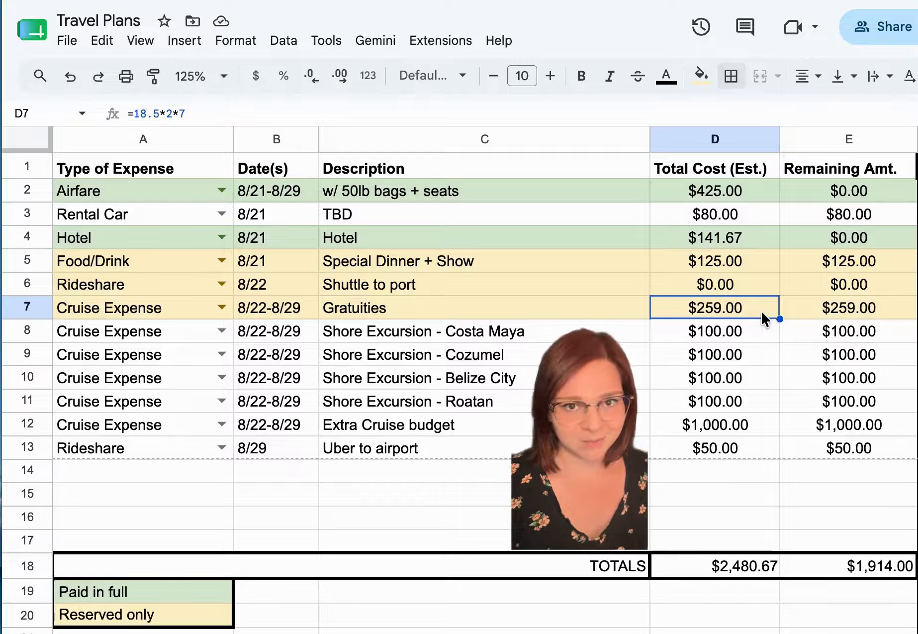
Review the shore excursion, Uber to airport, airfare and Extra Cruise budget rows with their costs.
drag(167, 333, 844, 406)
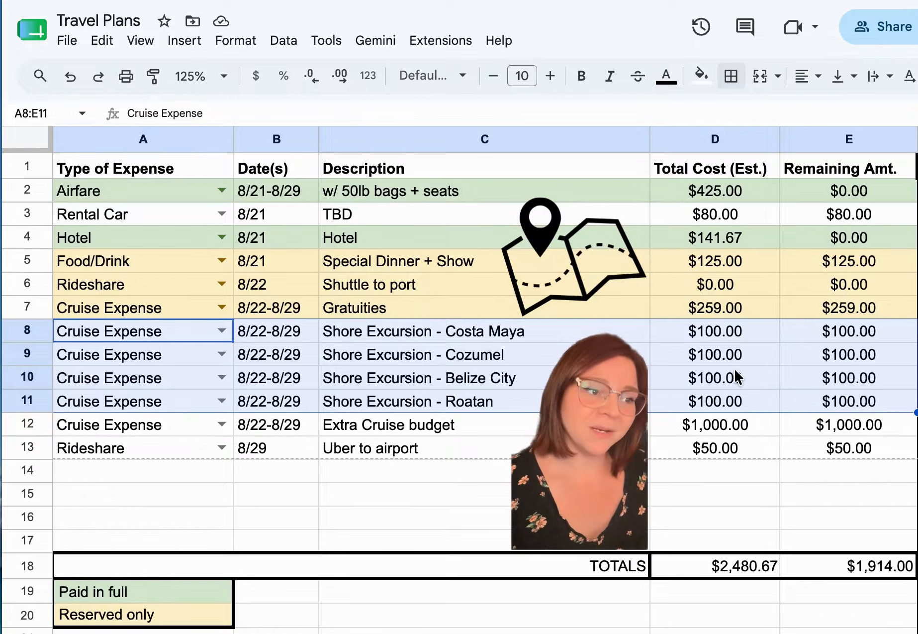
click(733, 342)
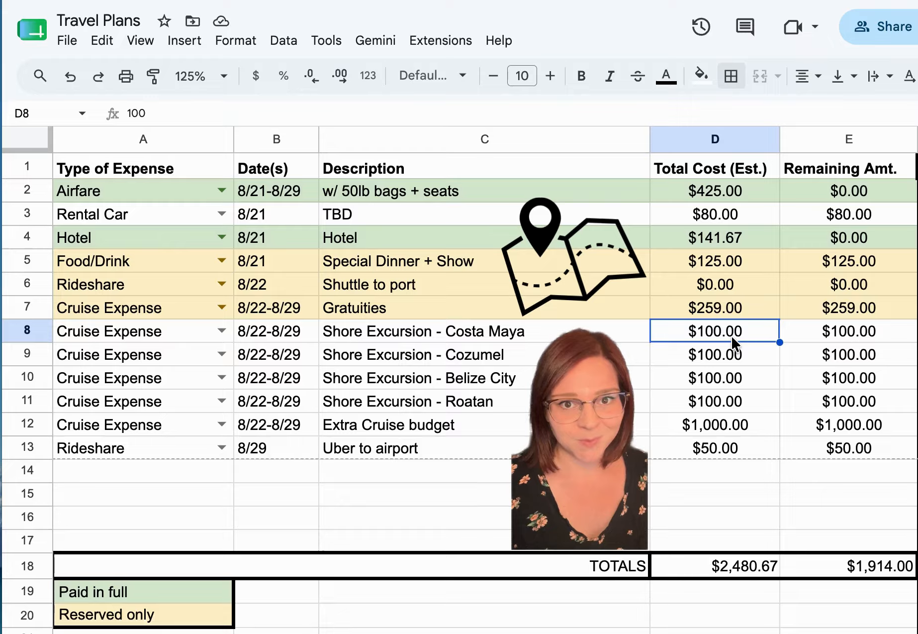
drag(174, 450, 821, 449)
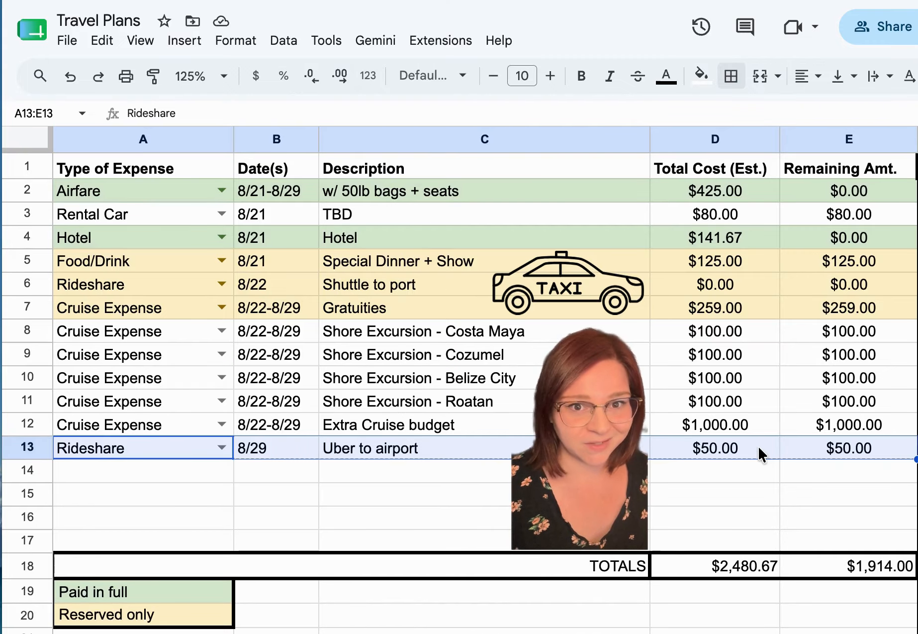
click(107, 187)
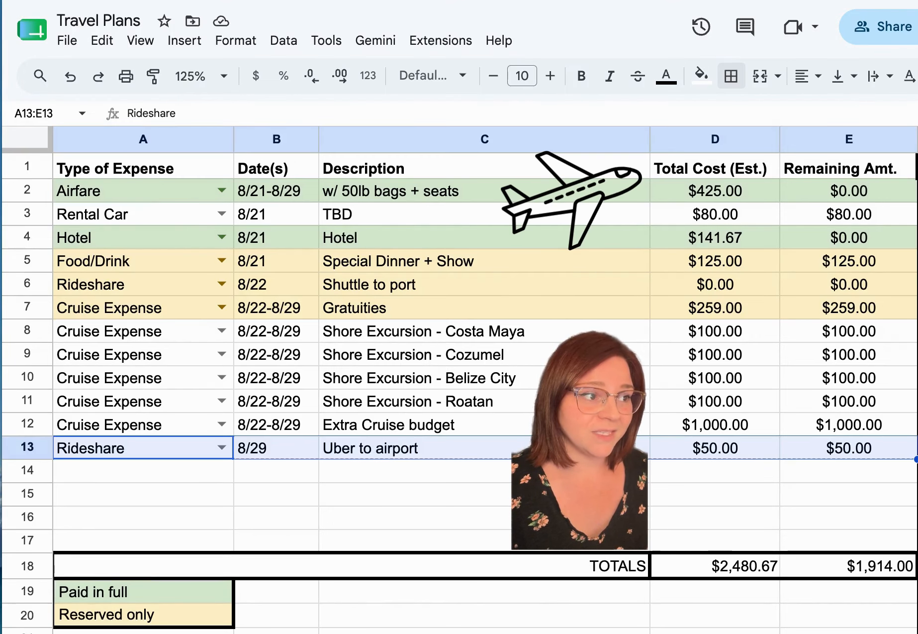
click(108, 188)
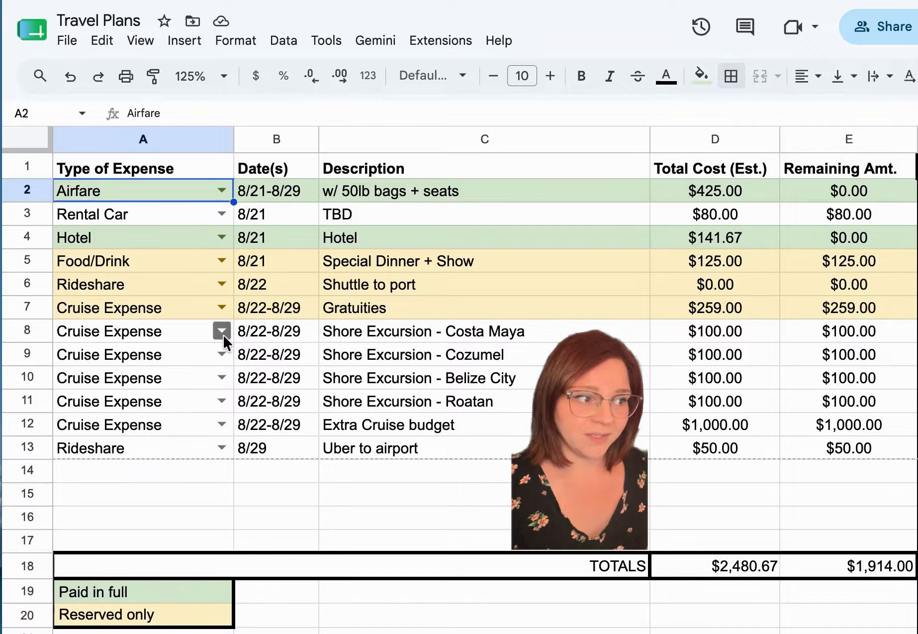
click(164, 425)
drag(163, 423, 822, 426)
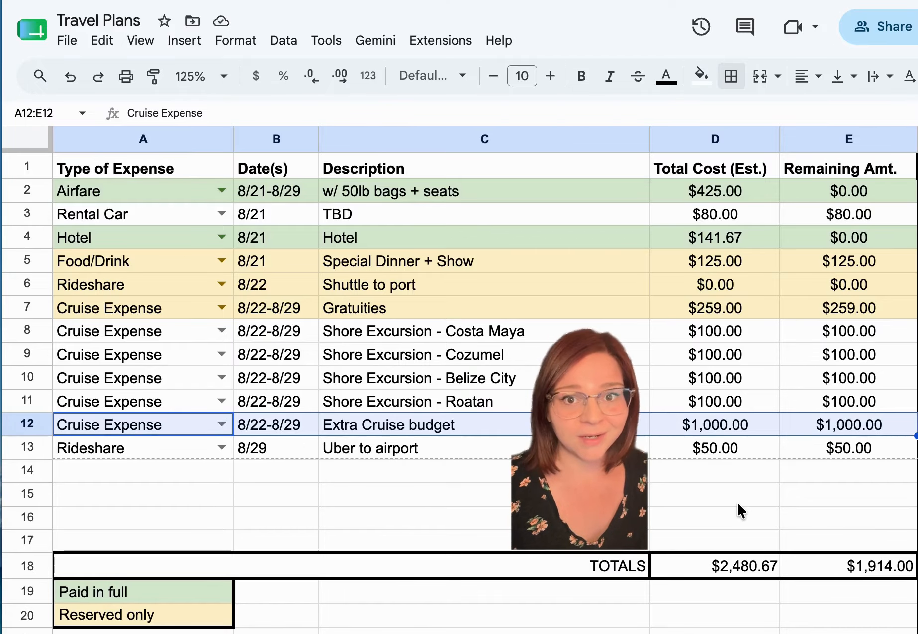
Examine the sum formulas in the TOTALS row and the rental car, shore excursion and Uber rows that are not colour-coded.
click(741, 570)
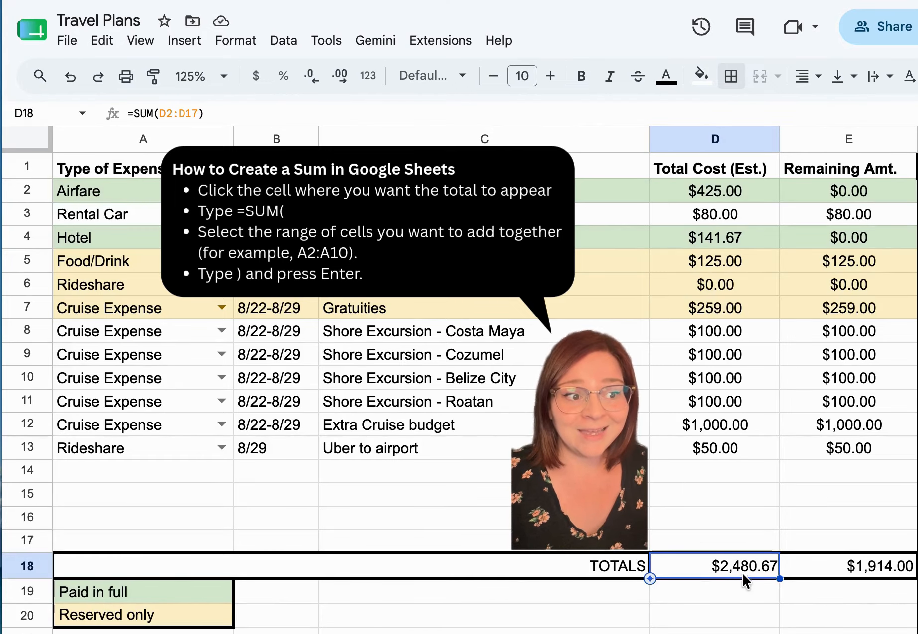
click(799, 572)
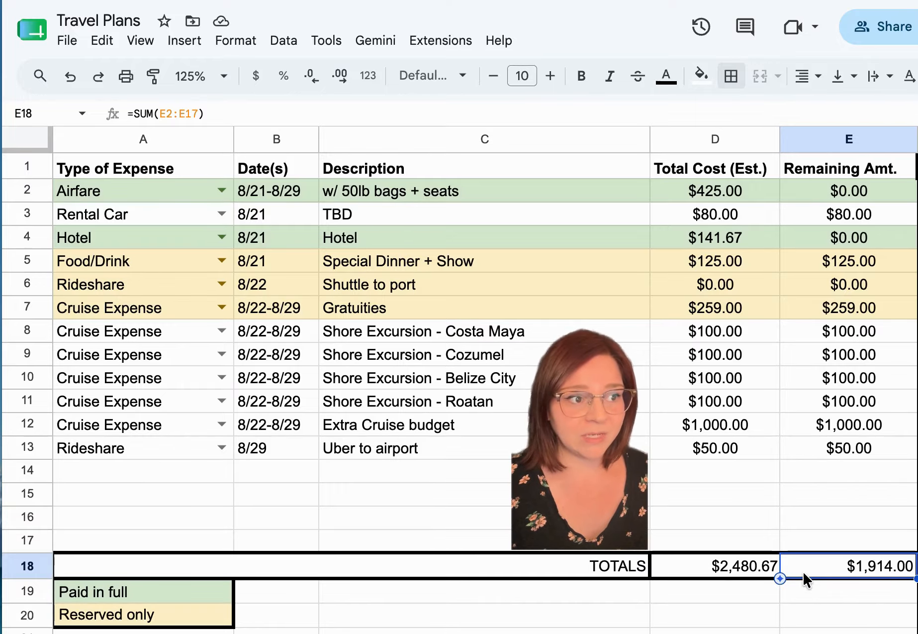
drag(413, 334, 802, 405)
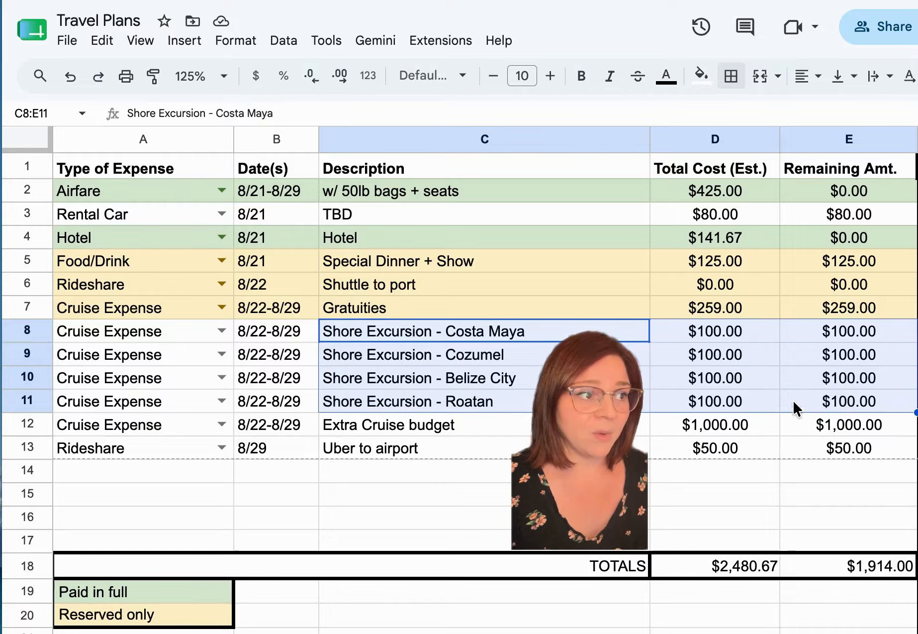
drag(444, 217, 800, 218)
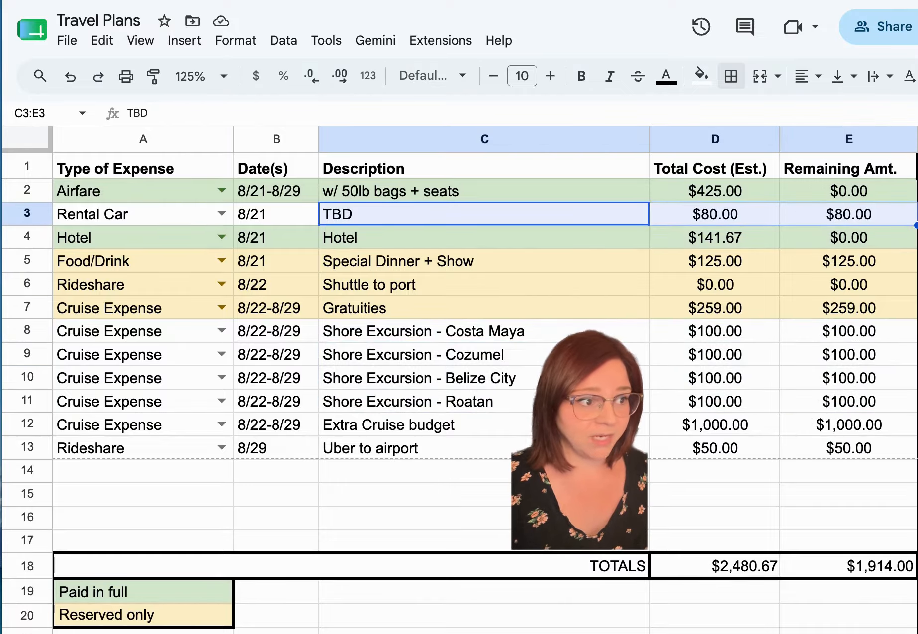
drag(426, 444, 797, 438)
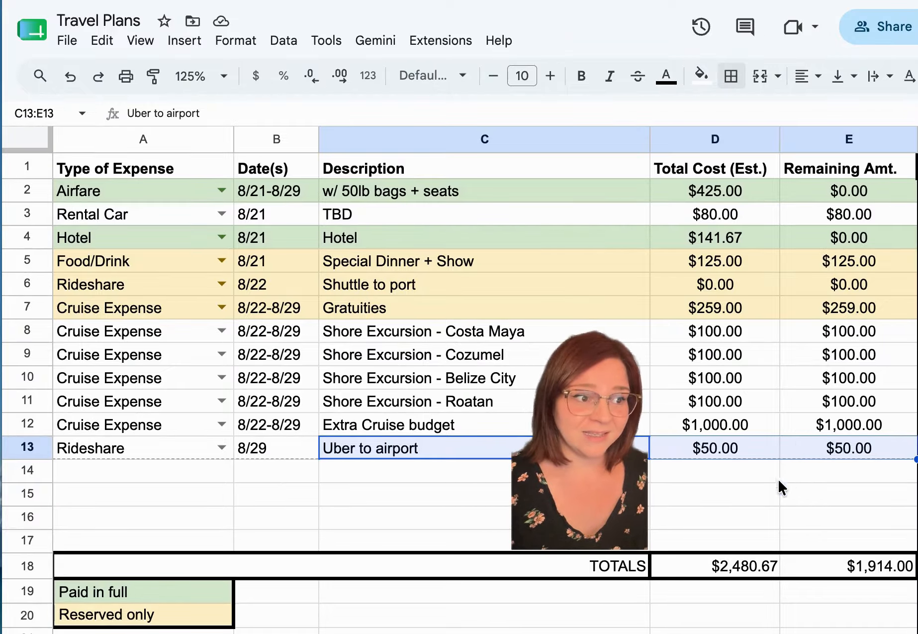
click(759, 511)
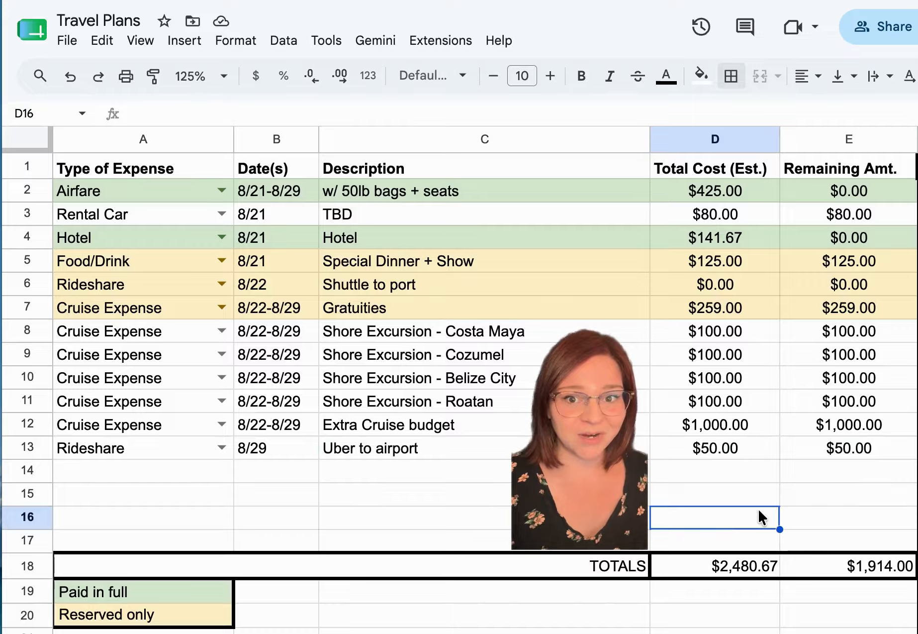